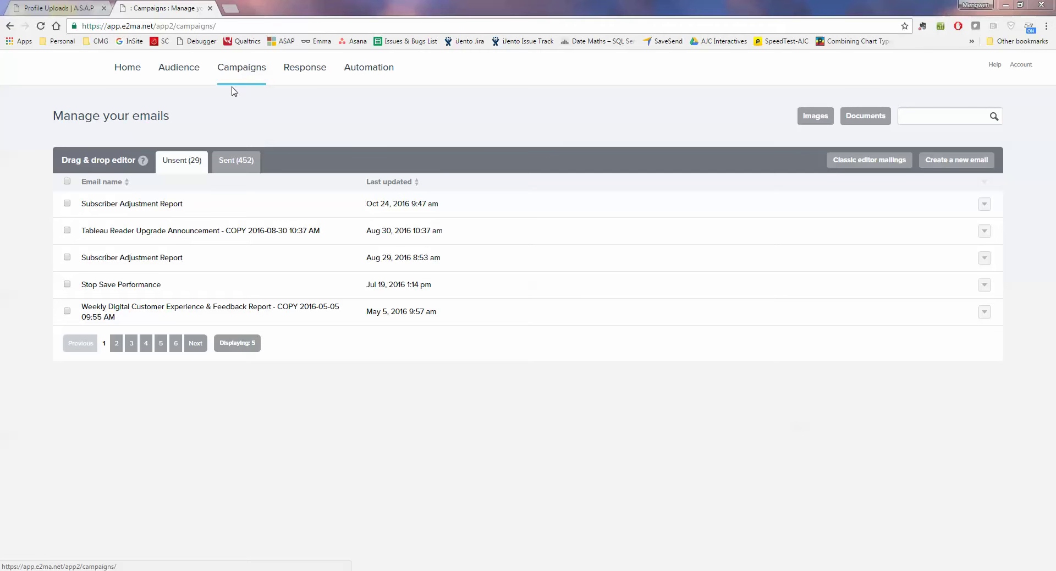
Show the Sent emails tab and select the Referral Detail Interactive Report email.
click(240, 163)
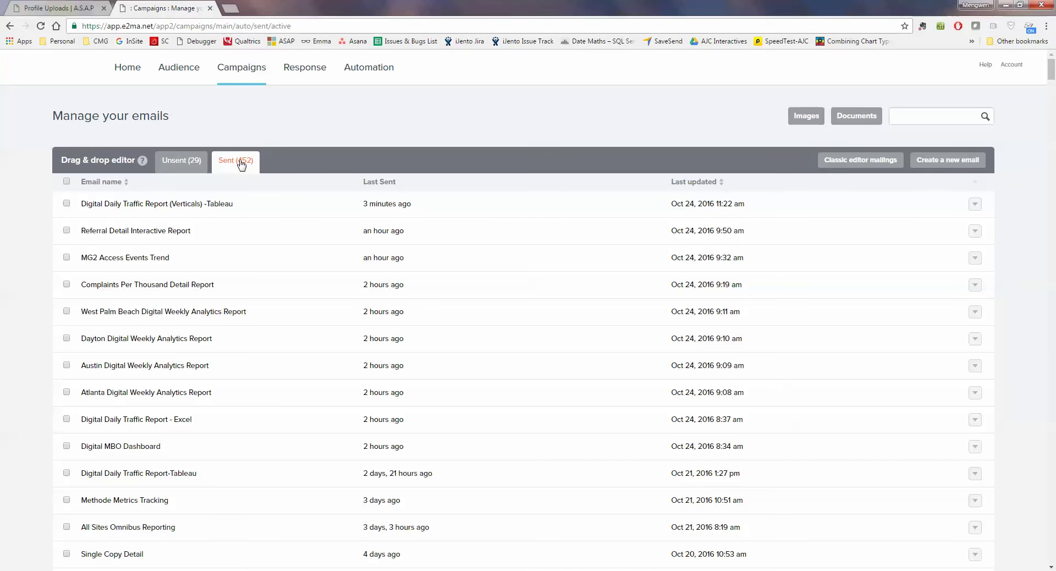
click(123, 238)
Make a copy of the Referral Detail Interactive Report email and retitle the copy 'Testing'.
click(541, 164)
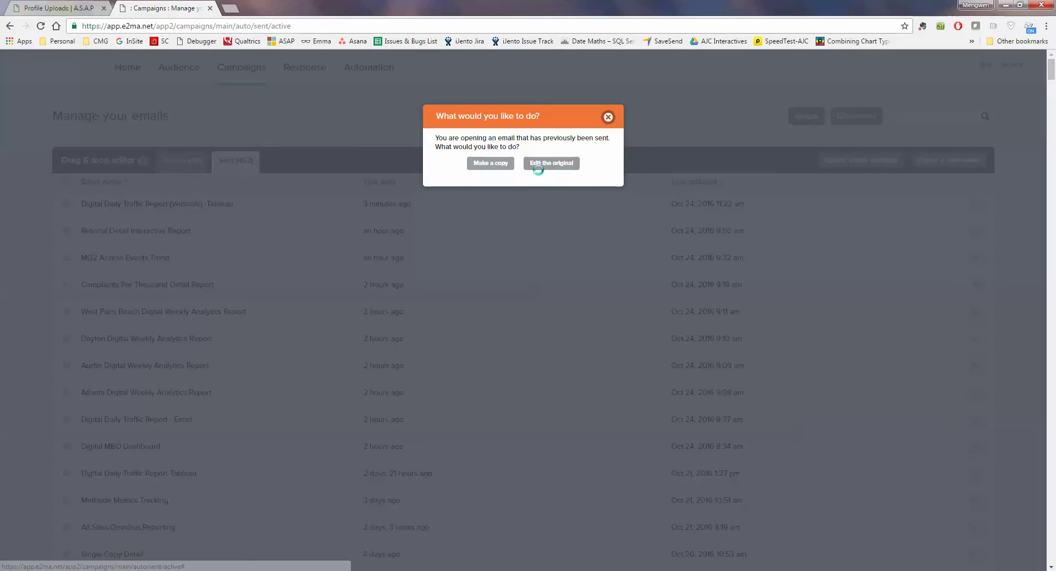
click(478, 165)
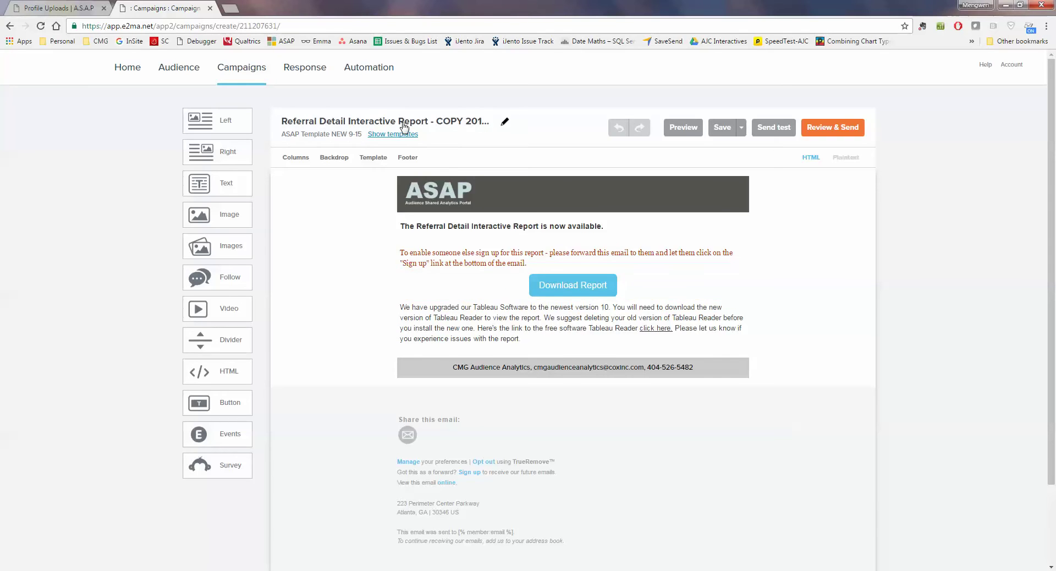
click(377, 125)
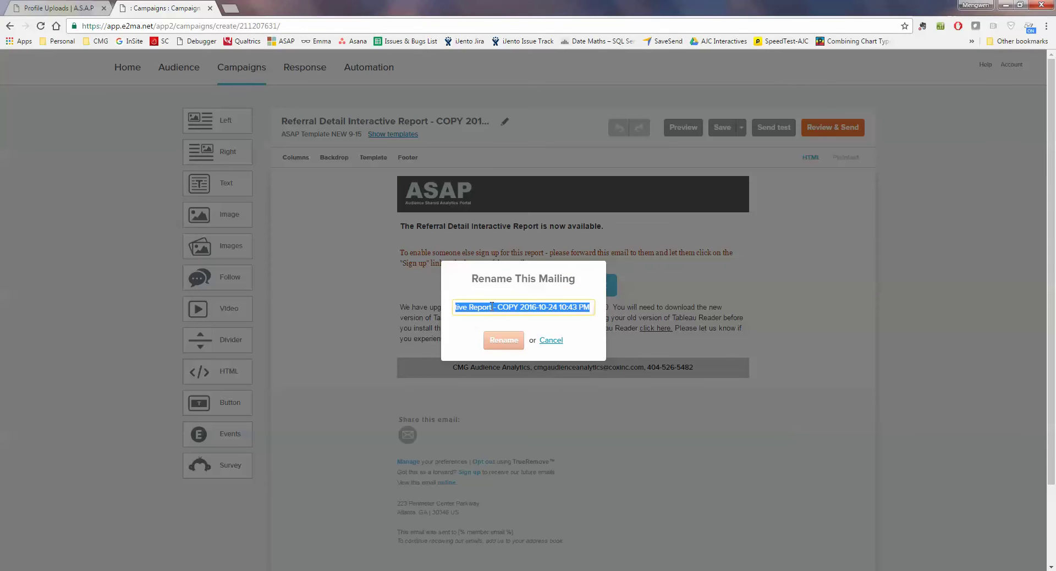
text(Testing)
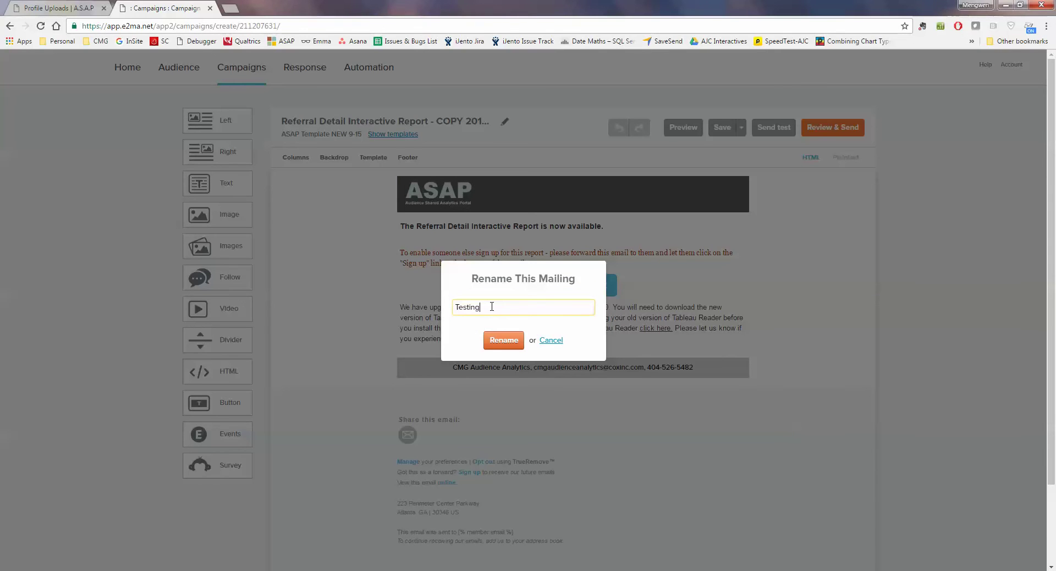
click(502, 341)
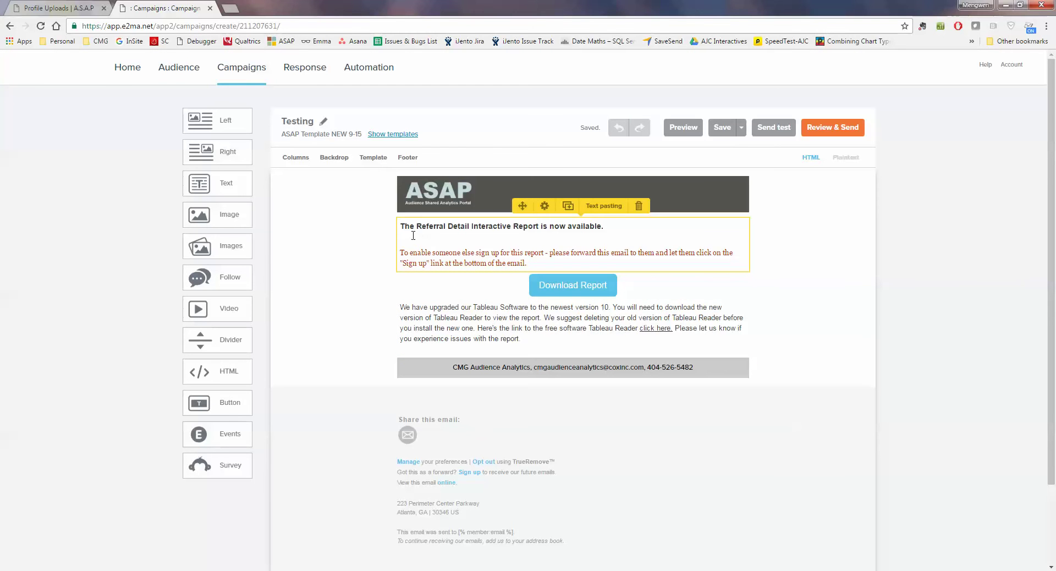
Replace 'Referral Detail Interactive' in the heading with 'Testing' and bring up the Download Report button settings.
drag(417, 227, 509, 226)
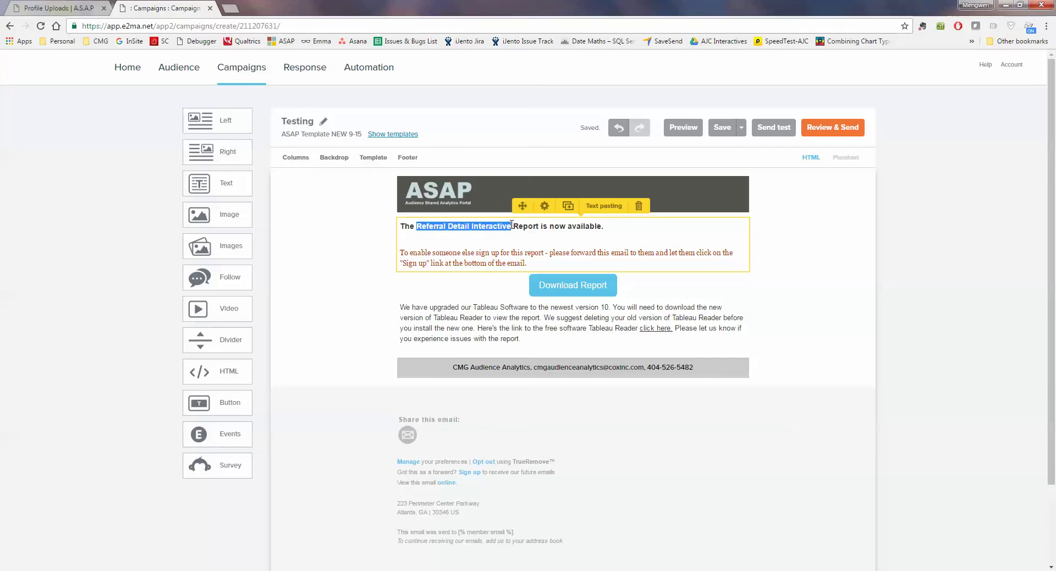
text(Testing)
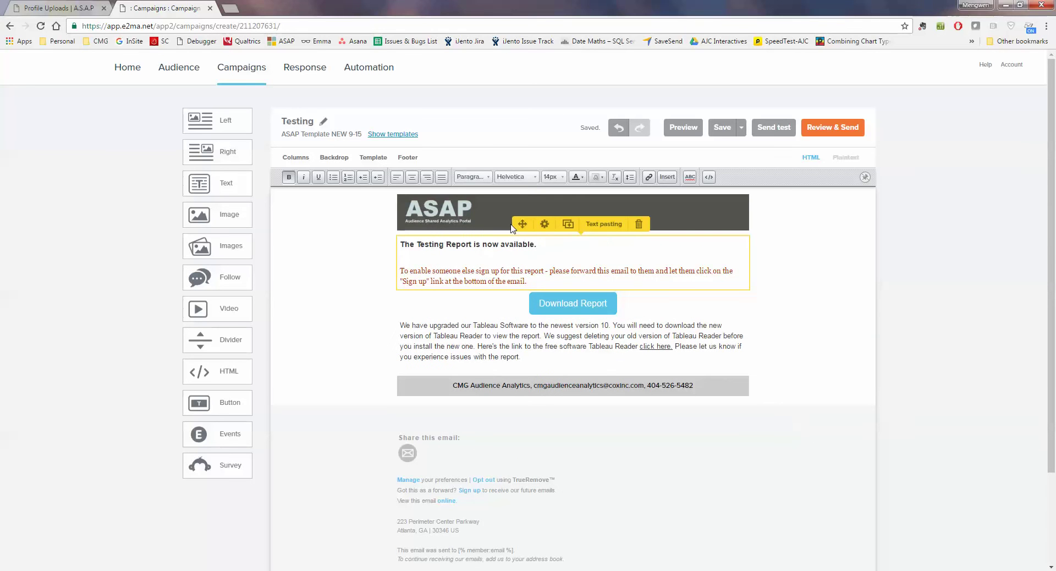
click(481, 280)
drag(402, 273, 550, 288)
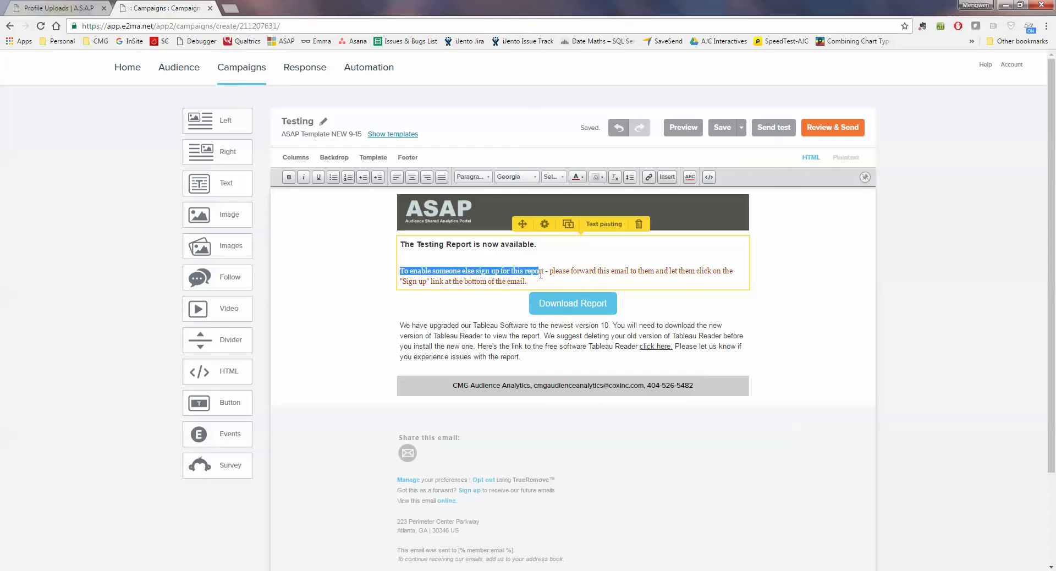
click(498, 258)
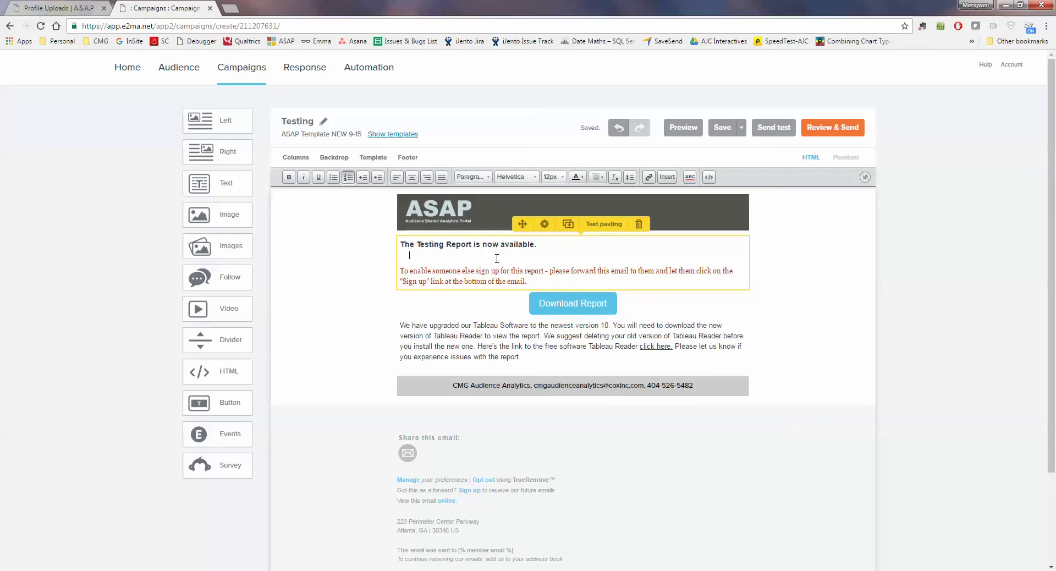
key(Left)
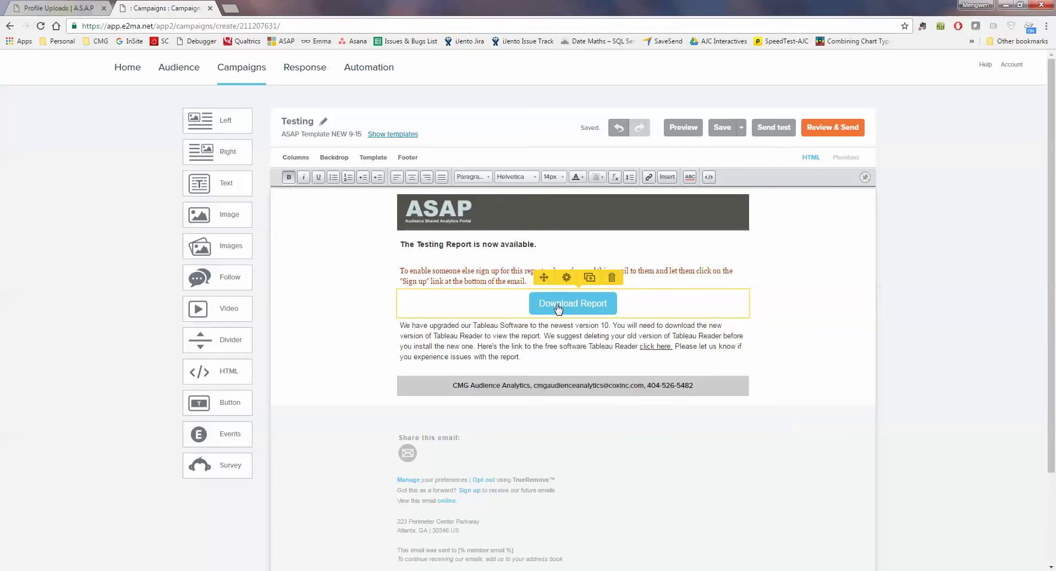
click(559, 305)
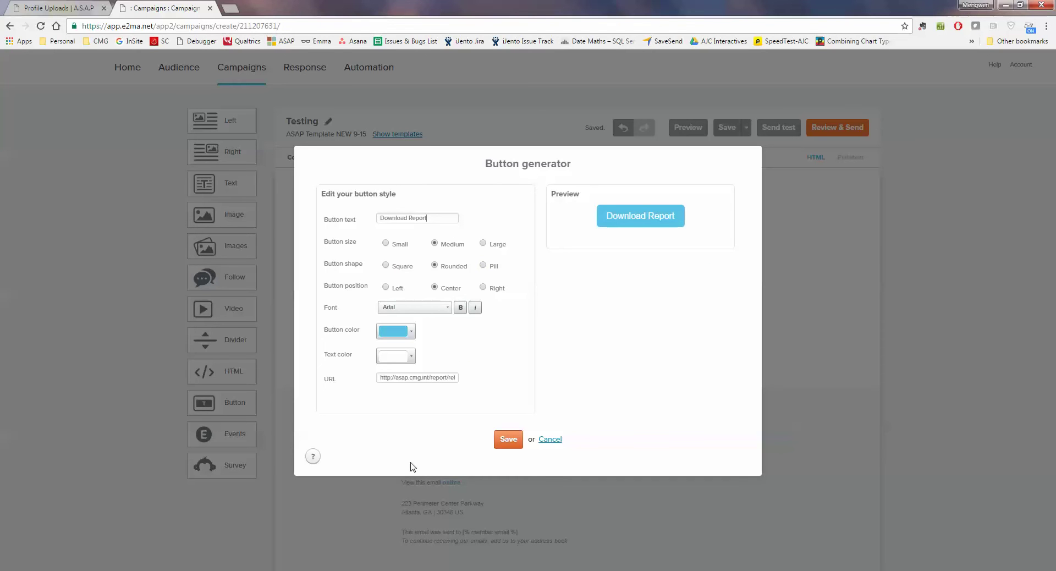
Clear the Download Report button's old link and switch to the ASAP Profile Uploads tab.
drag(382, 379, 529, 392)
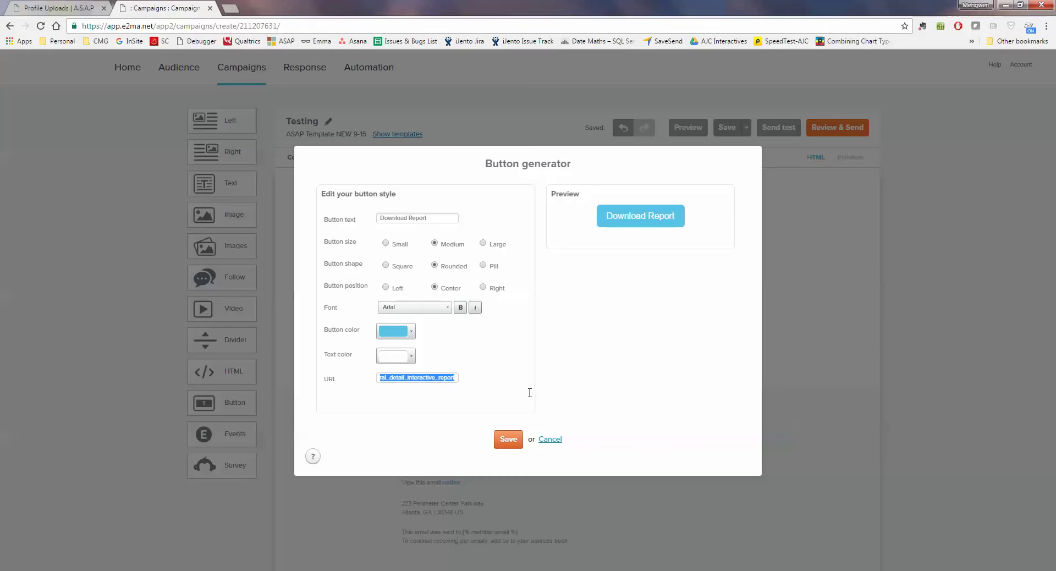
key(BackSpace)
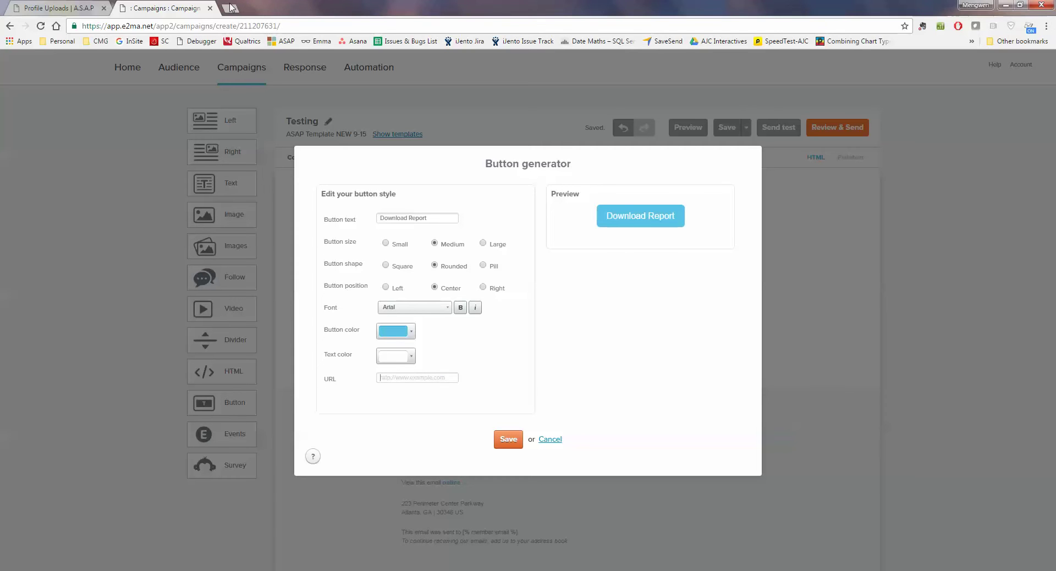
click(69, 8)
click(41, 59)
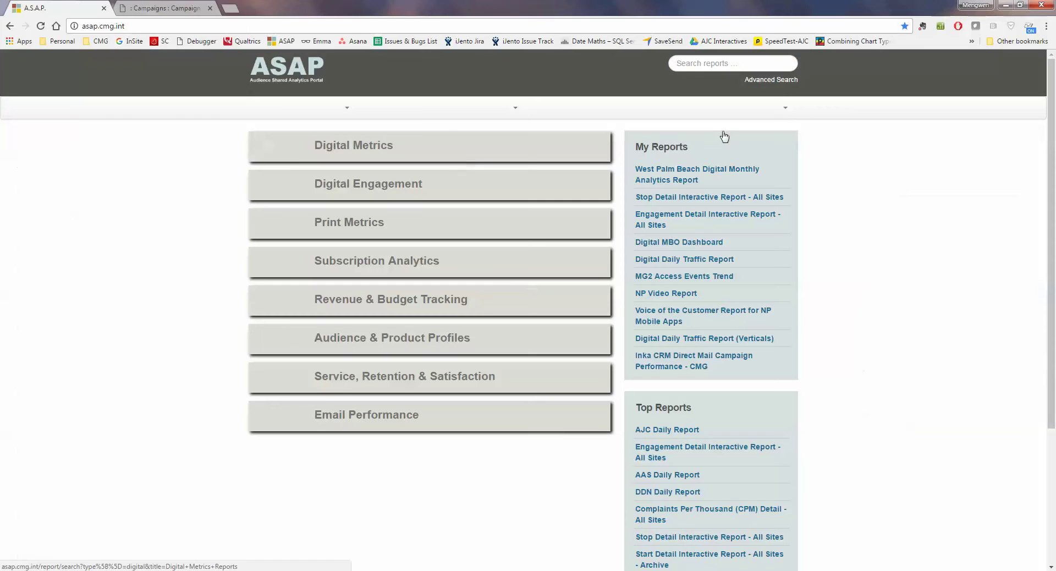
Search ASAP for 'testing', then copy the Digital MBO Dashboard report's page address.
text(test)
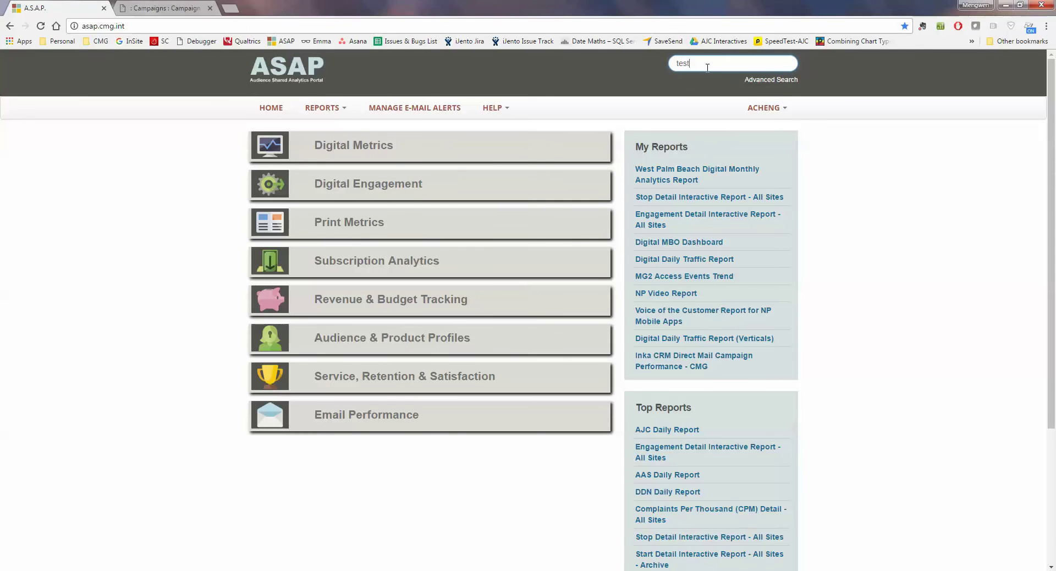
text(ing)
key(Return)
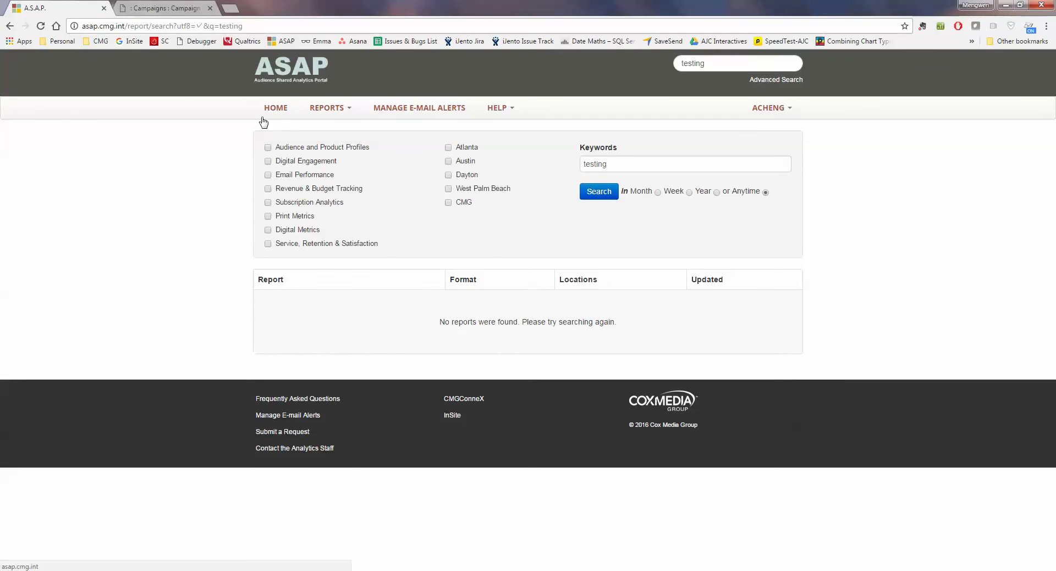
click(278, 110)
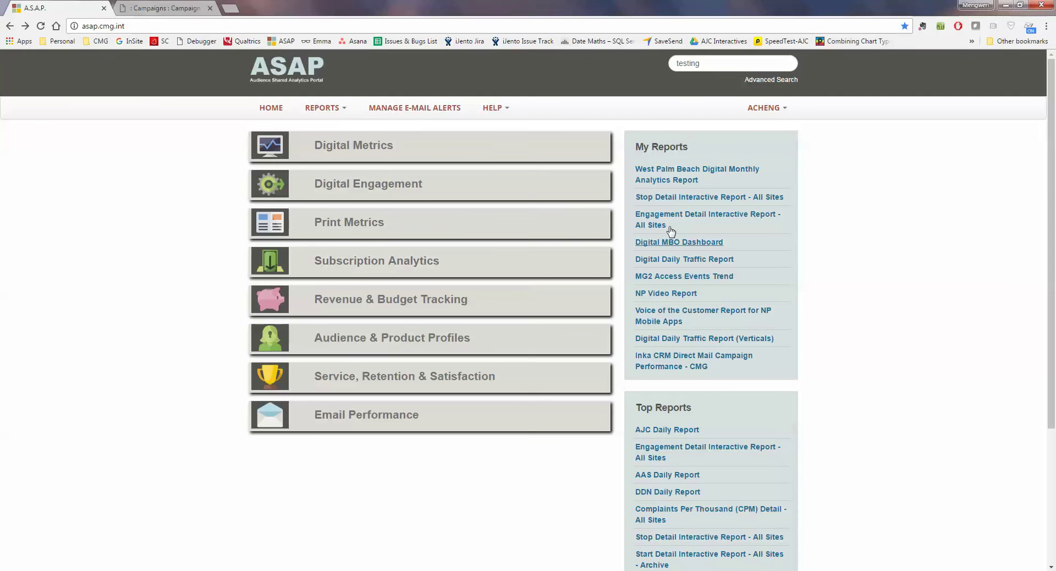
click(691, 242)
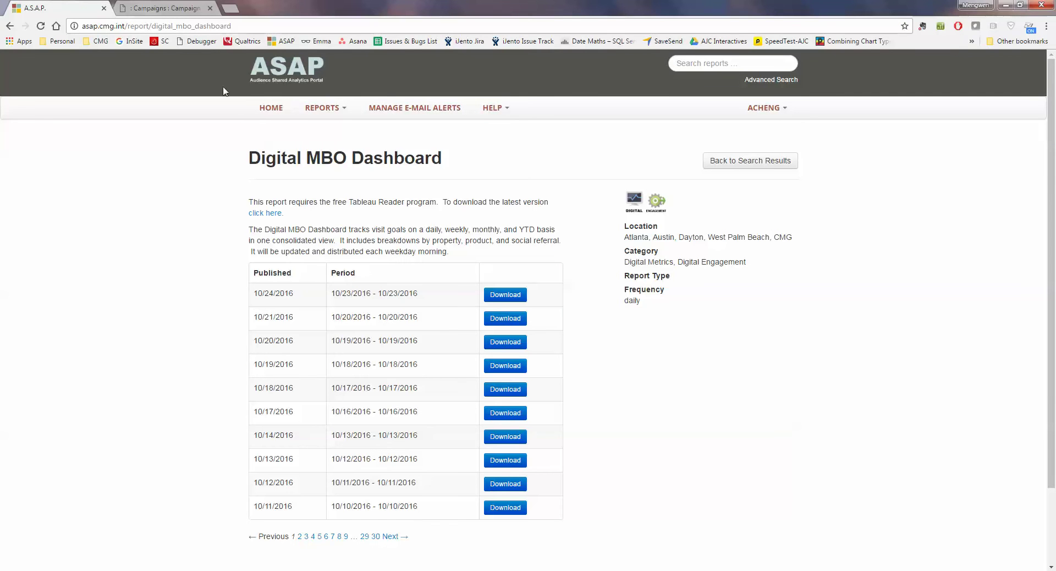
click(246, 26)
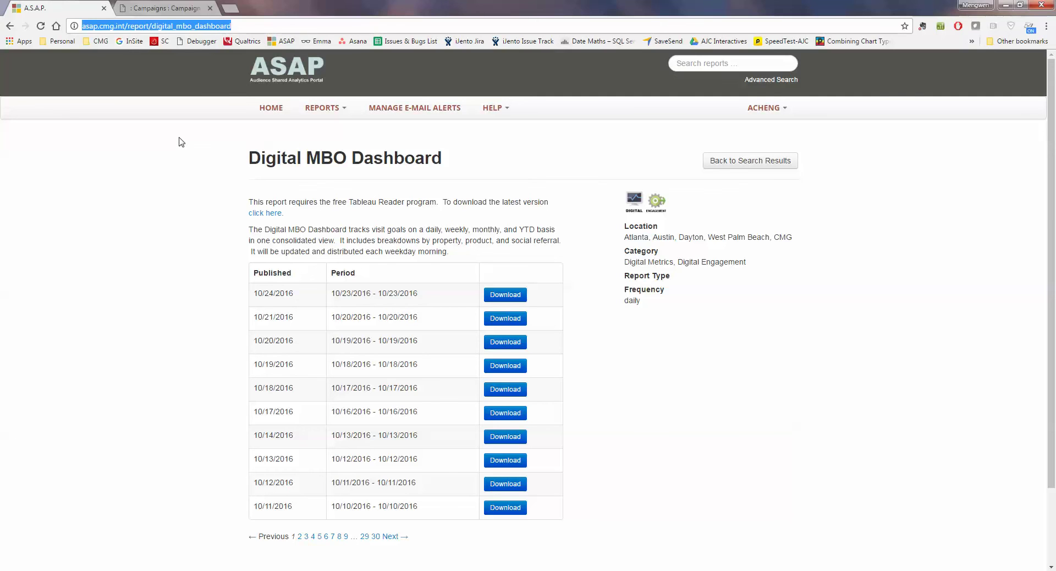
click(165, 8)
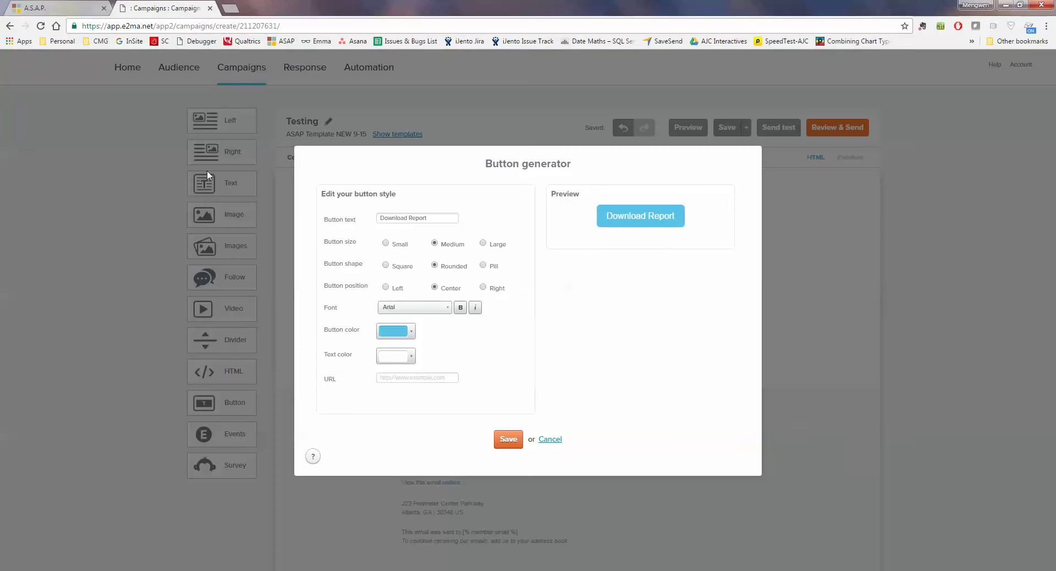
Paste the dashboard address as the button link and delete the Tableau Reader paragraph.
click(413, 380)
key(ctrl+v)
click(508, 439)
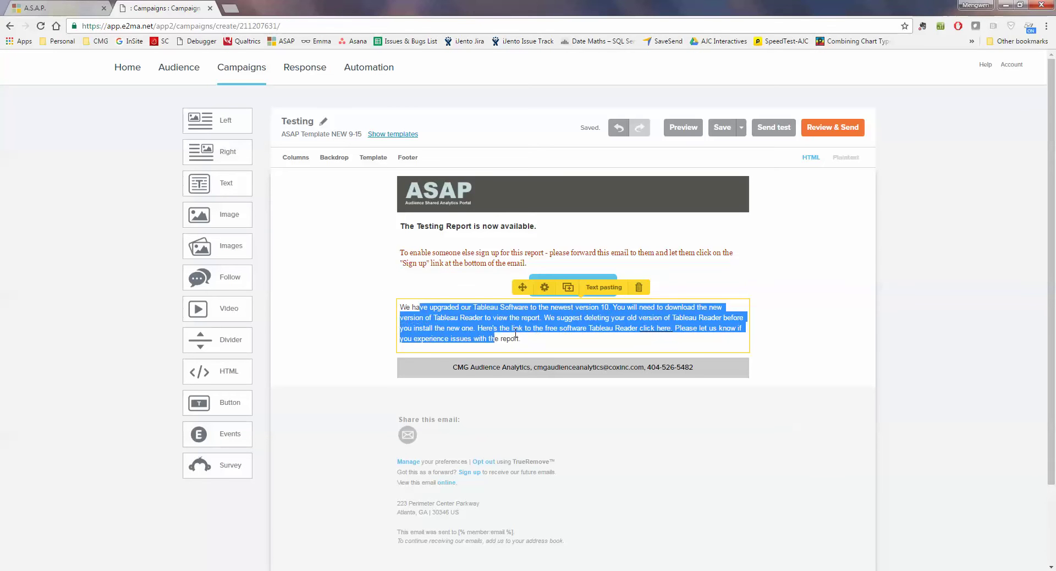
drag(422, 310, 536, 338)
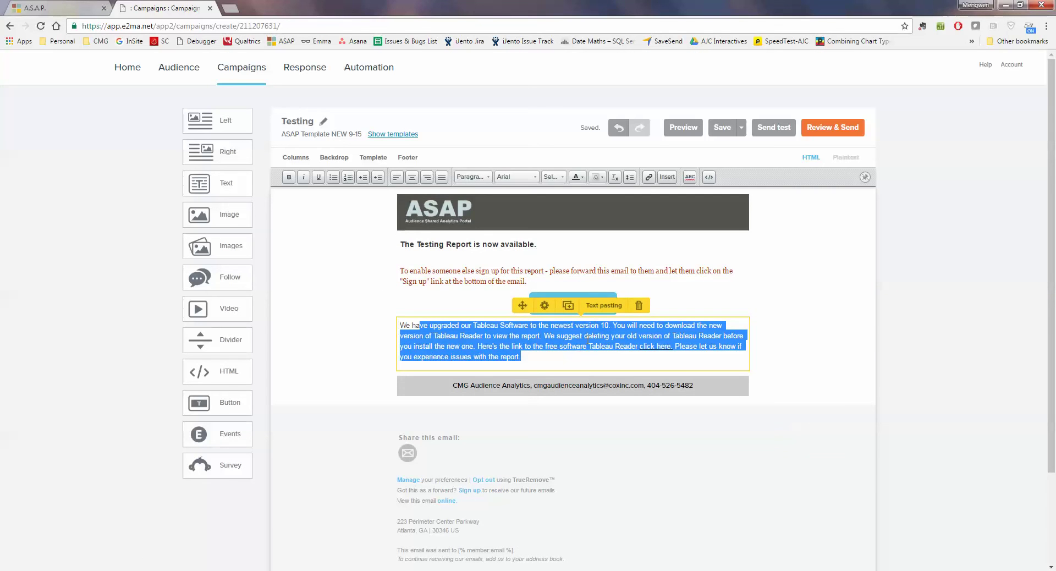
click(533, 366)
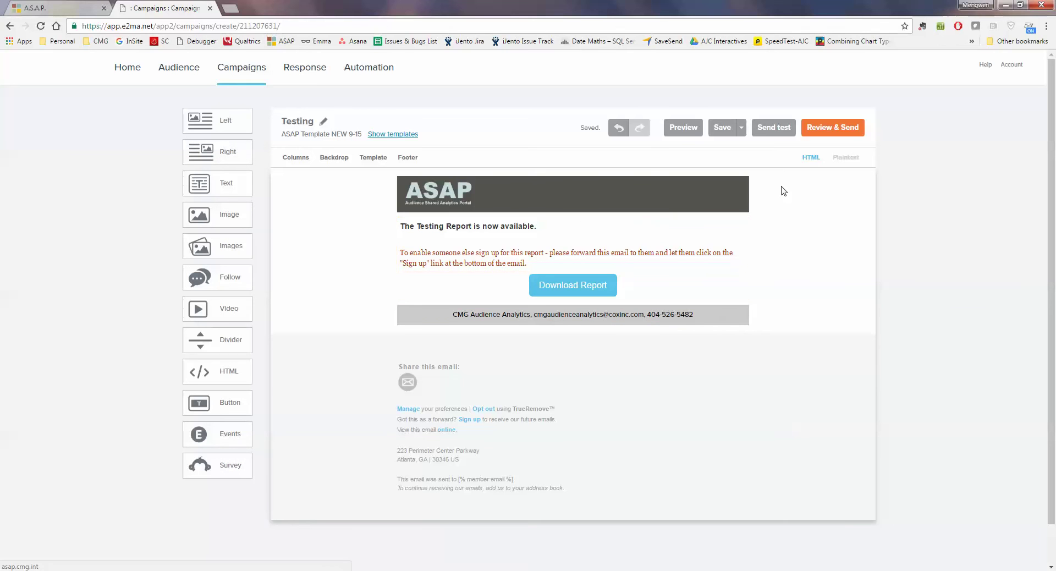
Continue to Review & Send past the proofing warning, set subject 'Testing', and empty the preheader.
click(852, 132)
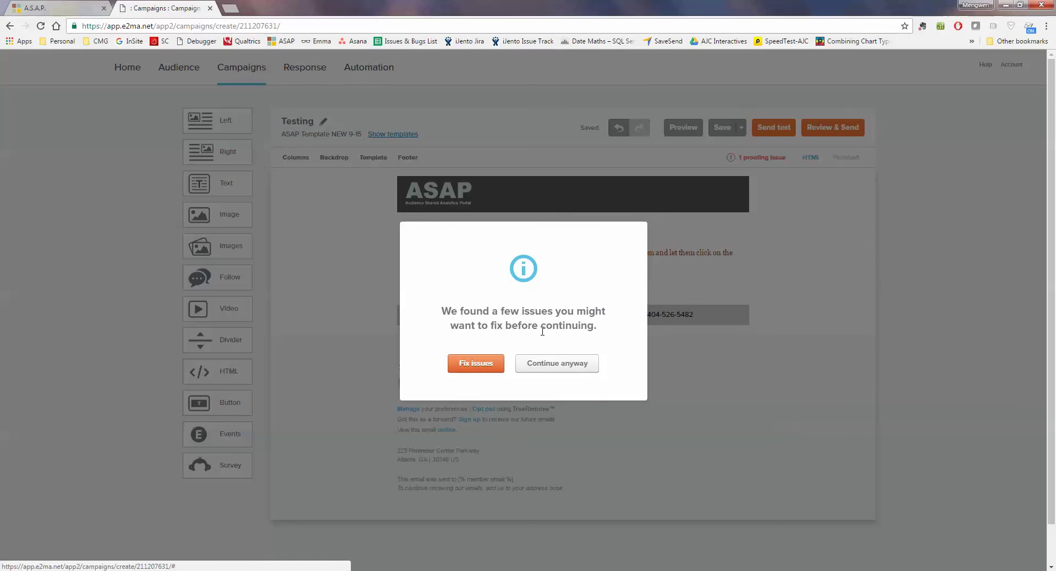
click(555, 366)
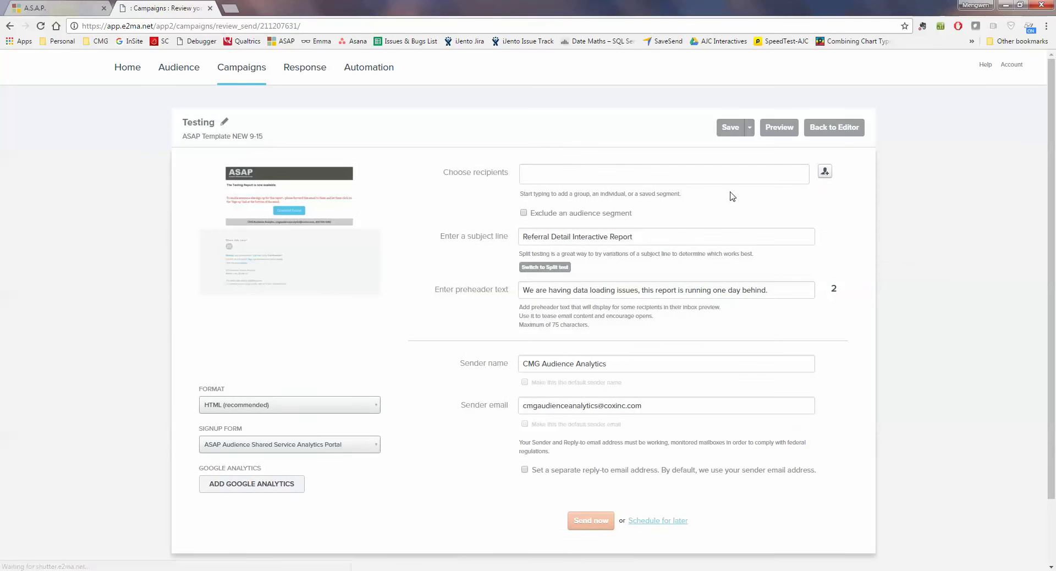
drag(649, 238, 468, 235)
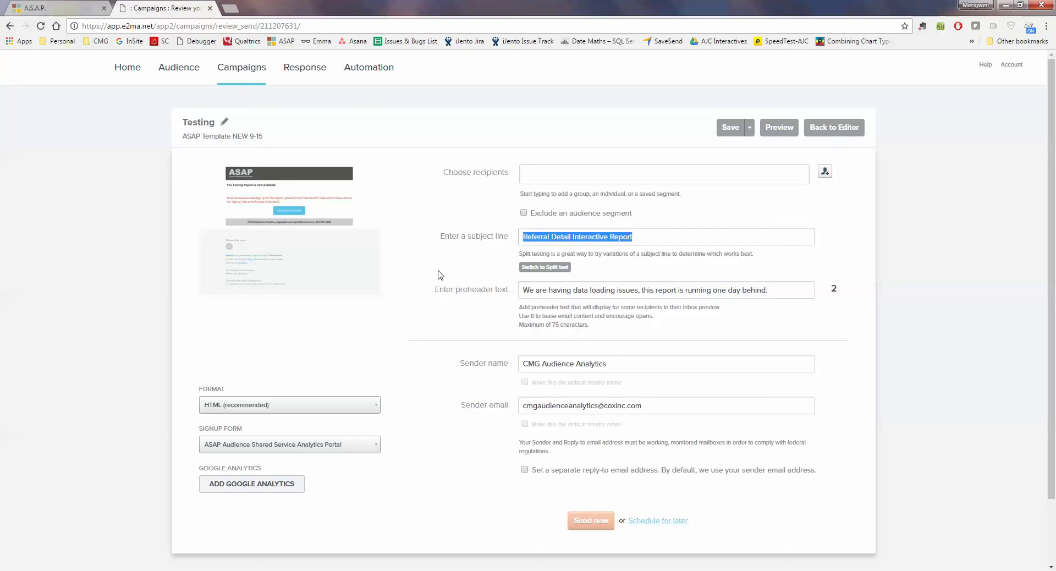
text(Testing)
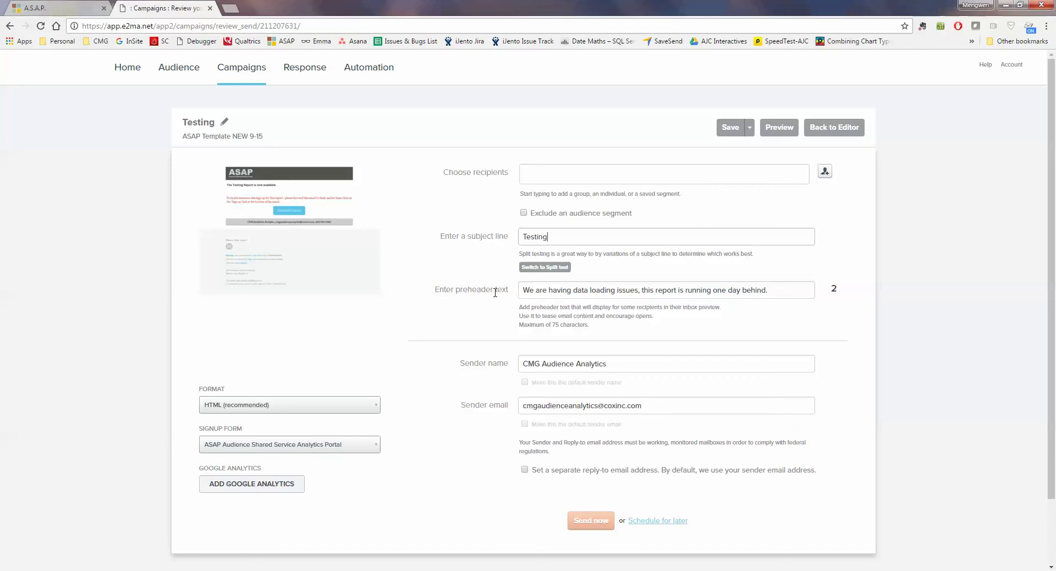
drag(524, 290, 785, 287)
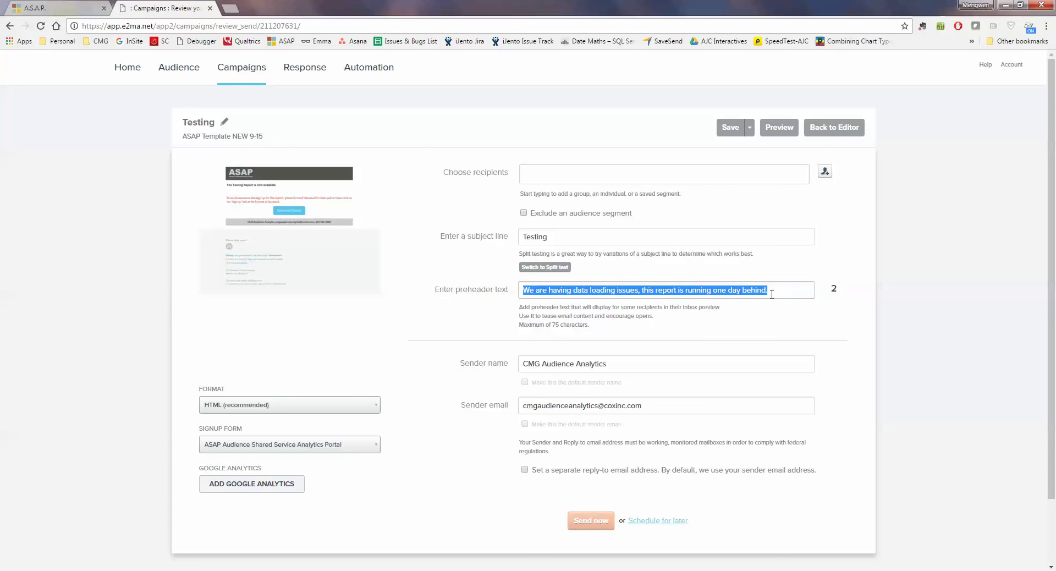
key(BackSpace)
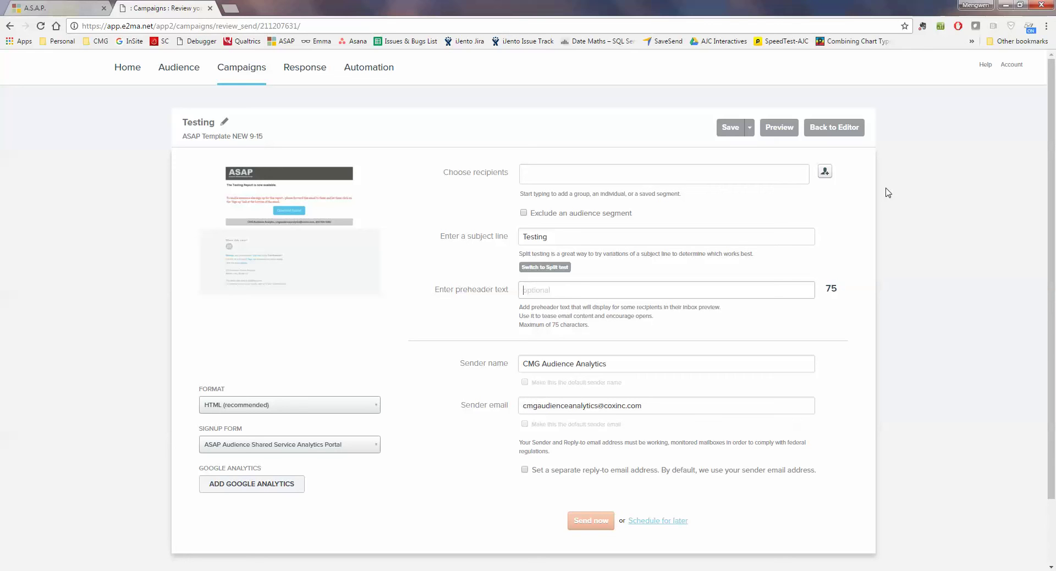
Add the Testing group (1 contact) as recipients and remove the stray search text.
click(826, 173)
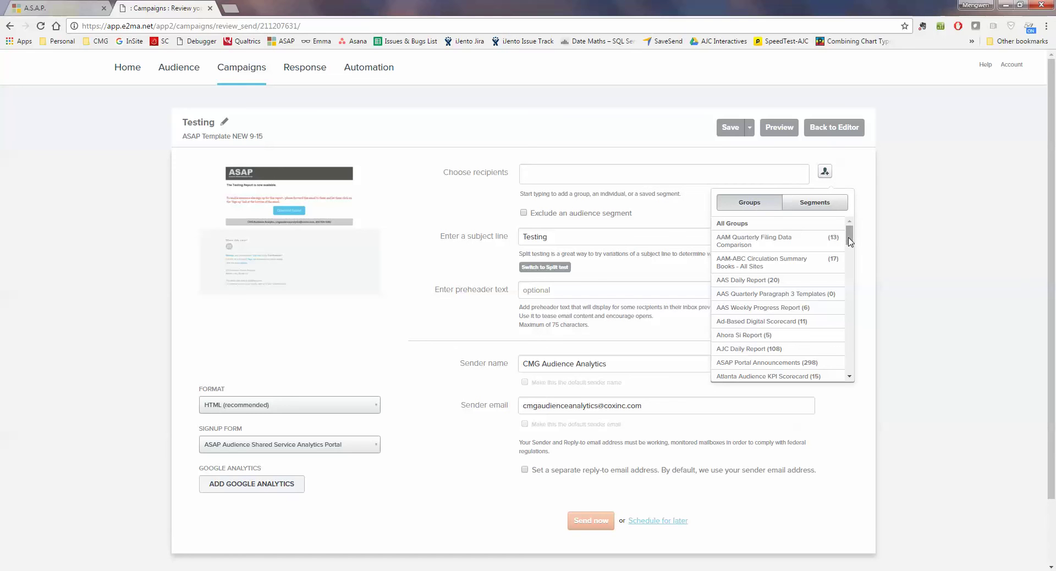
drag(850, 241, 852, 368)
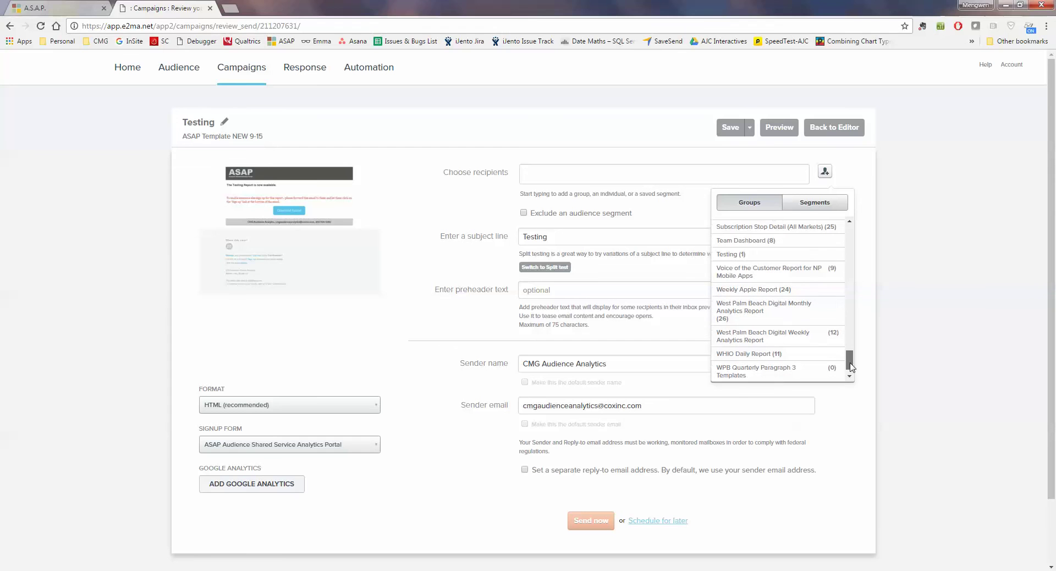
click(753, 256)
click(630, 176)
text(d)
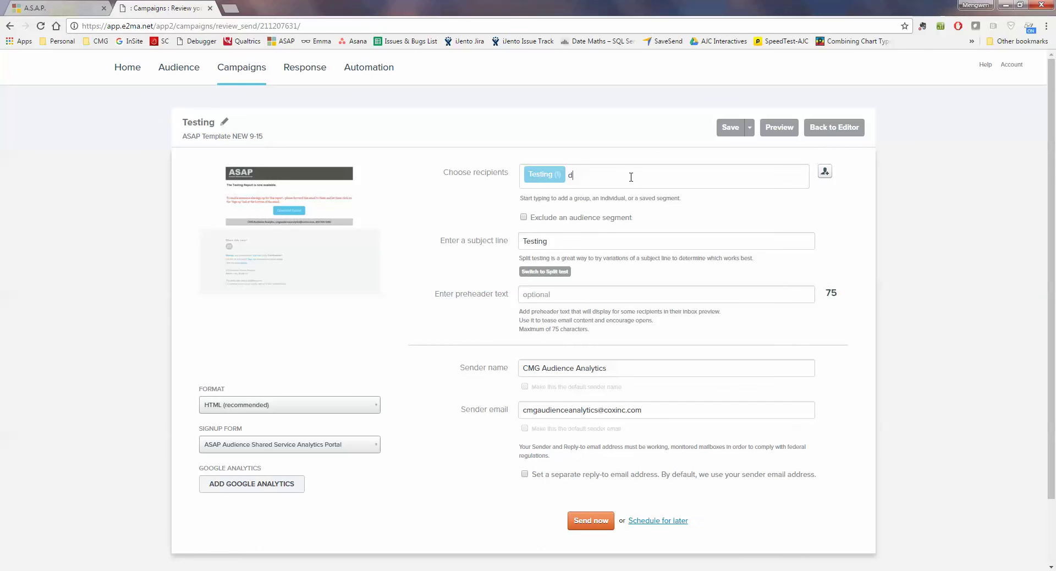
text(i)
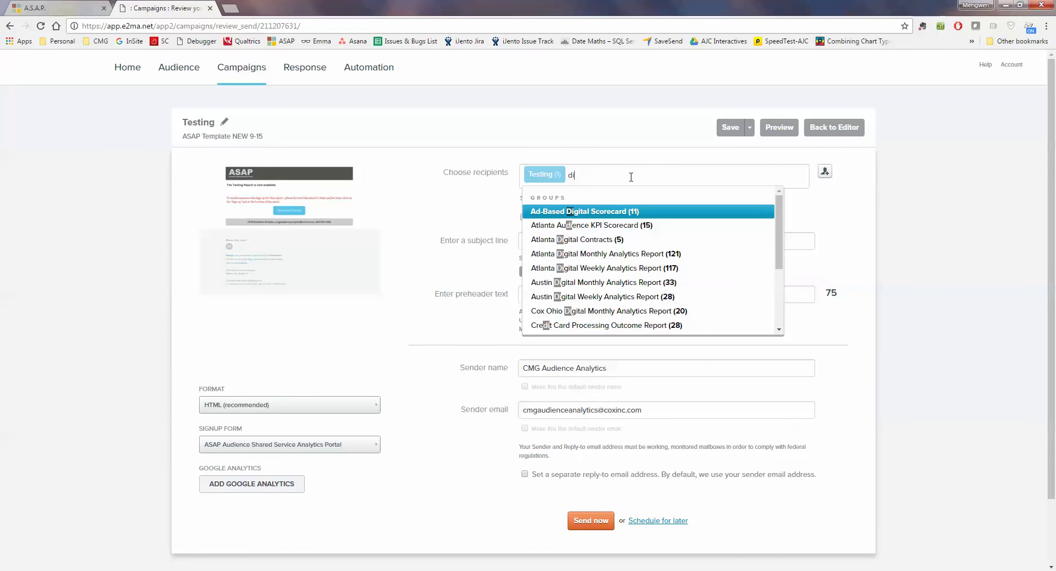
scroll(608, 245, down, 1)
scroll(608, 245, down, 1)
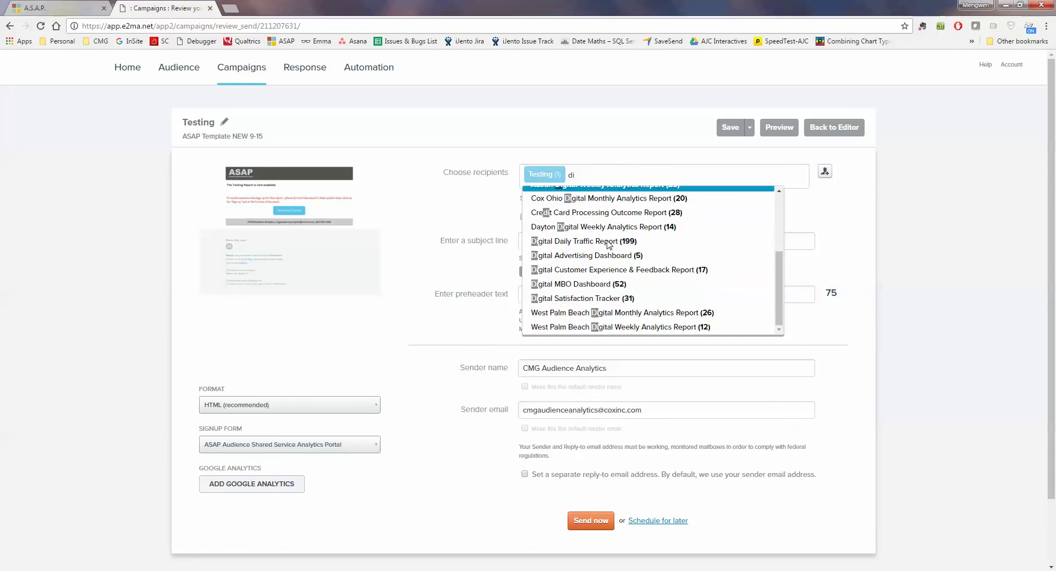
scroll(607, 245, up, 2)
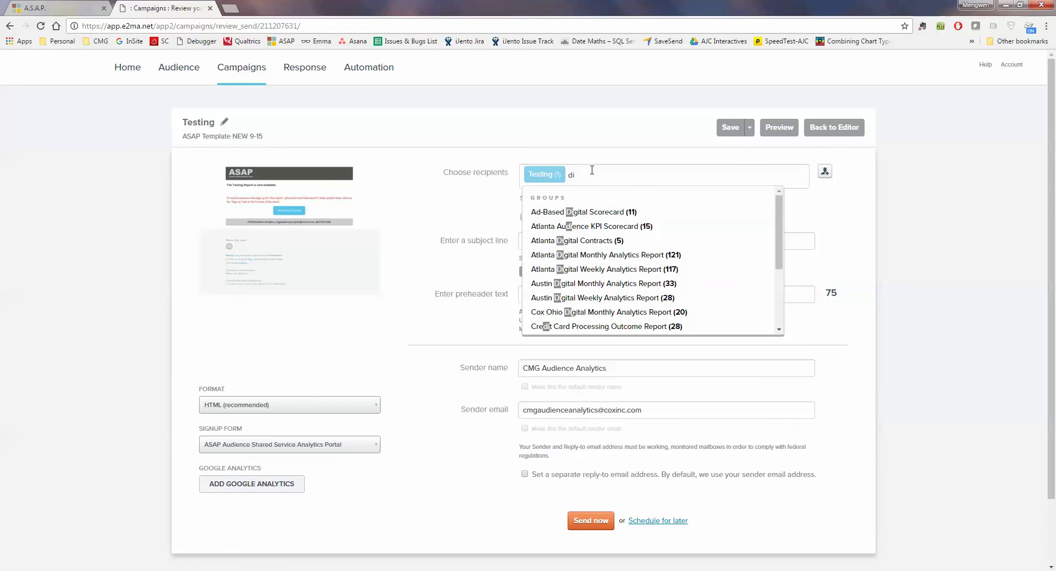
key(BackSpace)
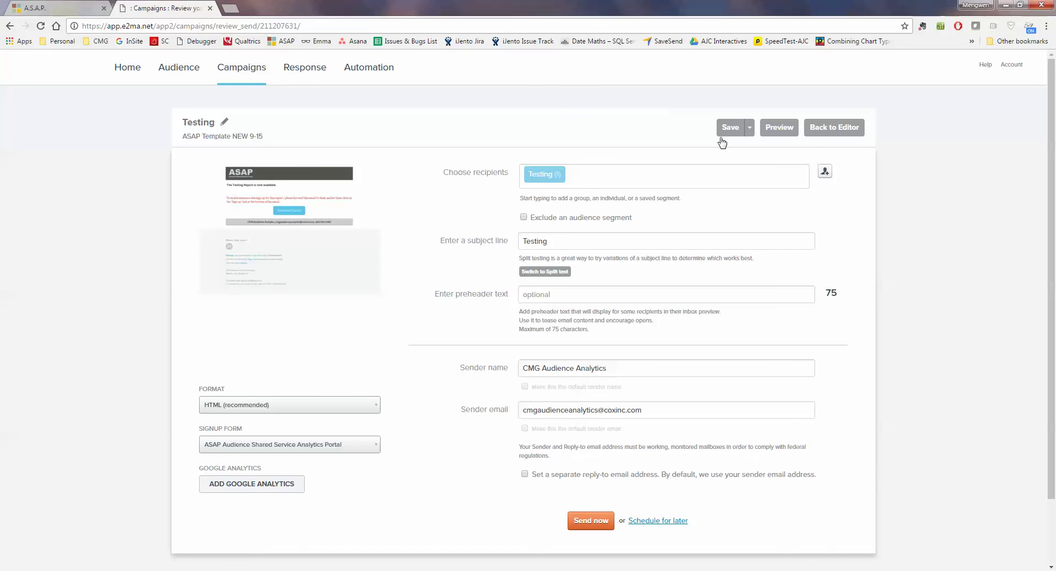
Return to the Campaigns list of emails.
click(229, 73)
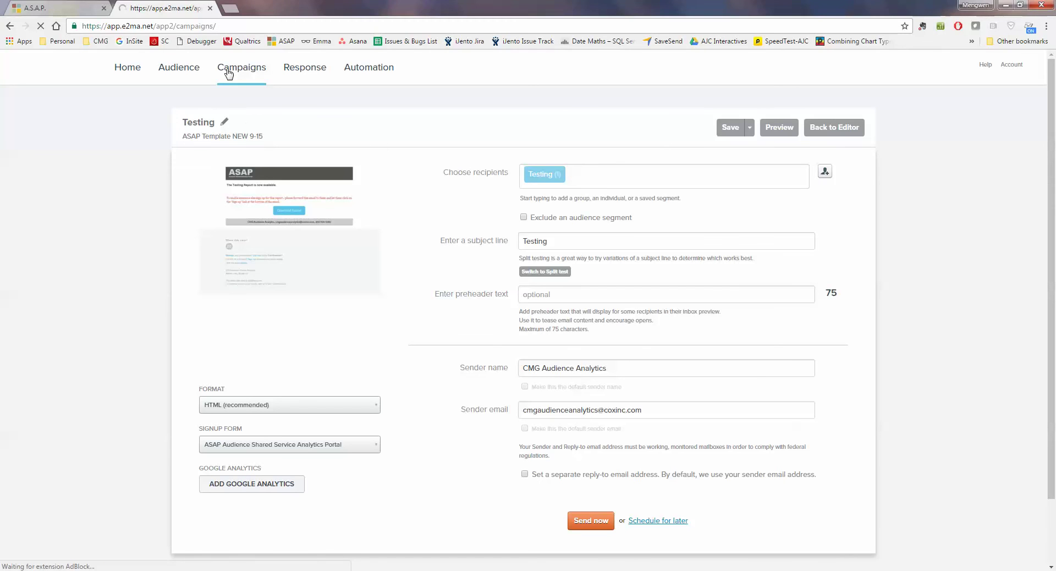